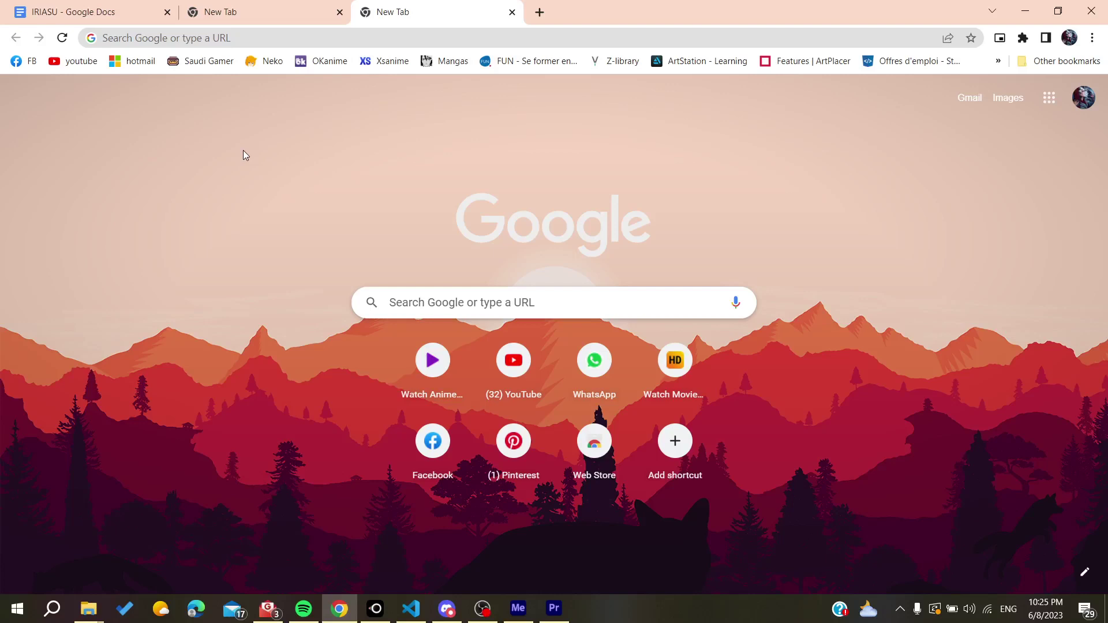
Step: Search Google for 'figma' from Chrome's address bar
click(140, 37)
text(df)
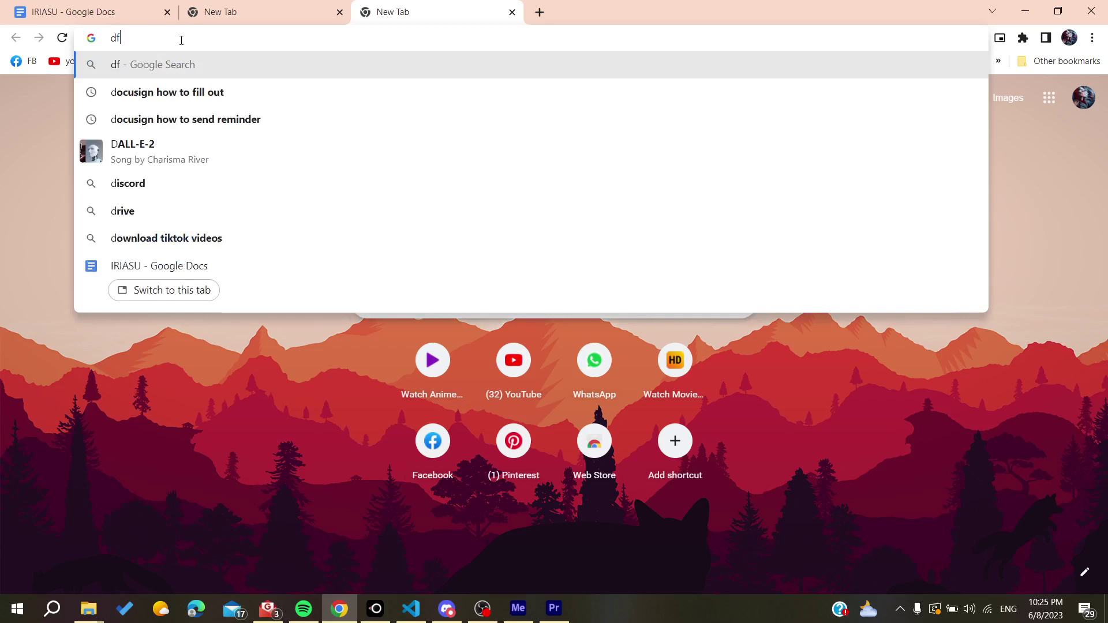
key(BackSpace)
text(figma)
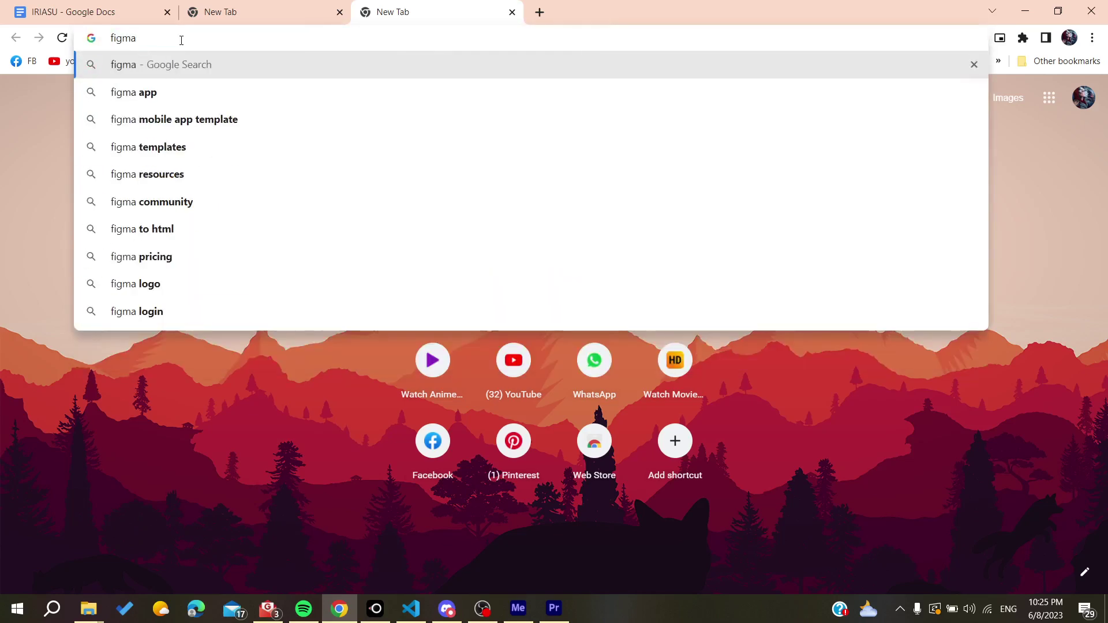
key(Return)
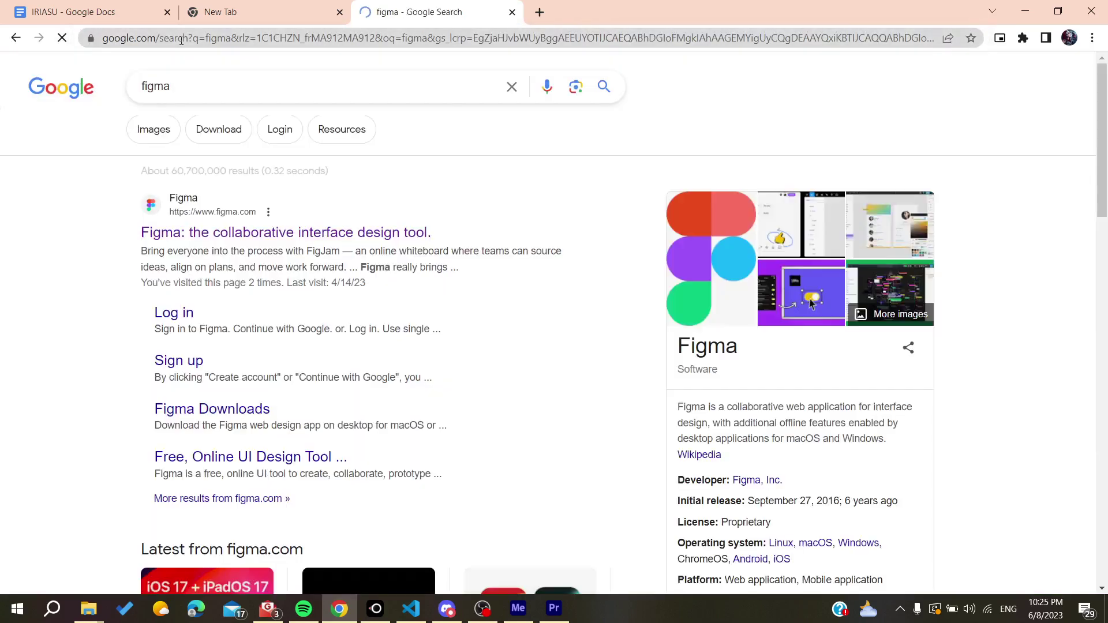
drag(137, 210, 276, 228)
scroll(276, 228, up, 3)
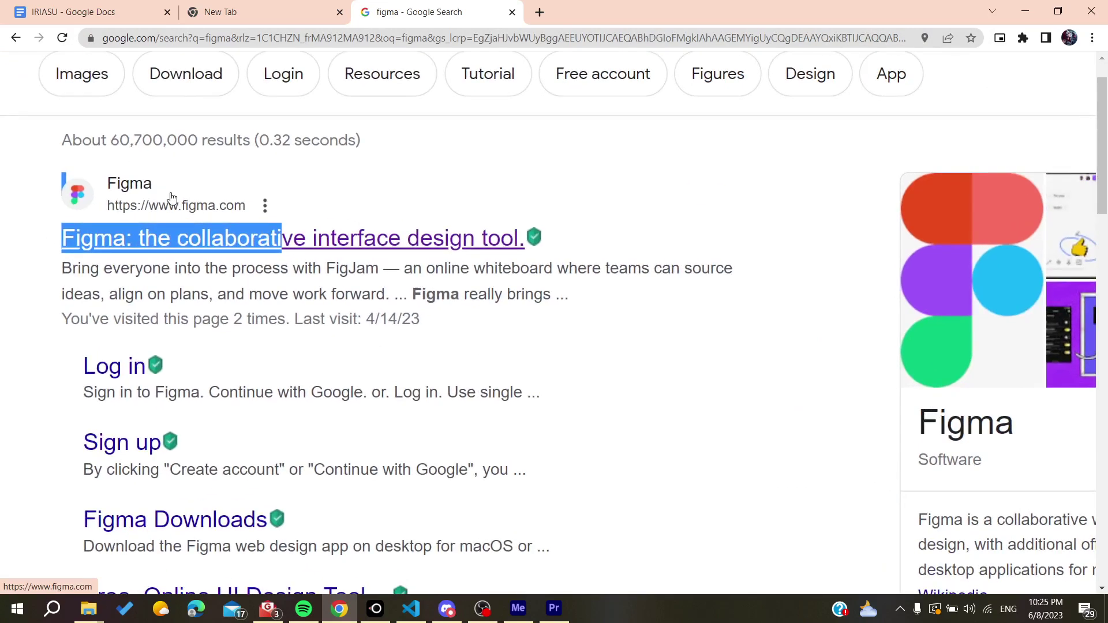
Step: Open the figma.com homepage, dismiss the Google sign-in prompt and back out of the sign-up form
click(163, 234)
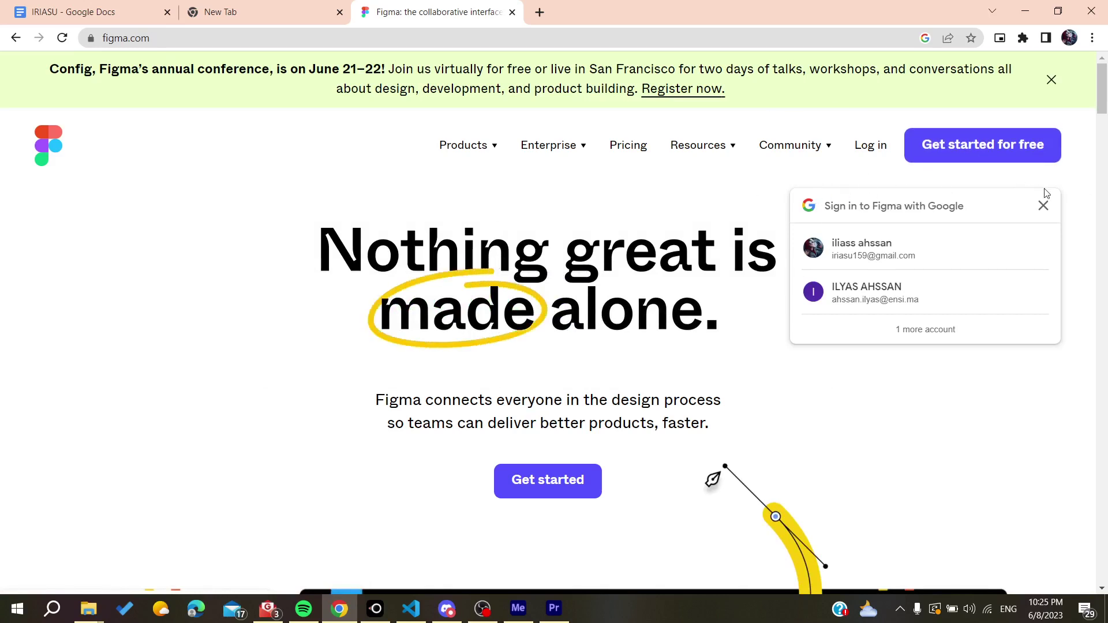
click(1043, 205)
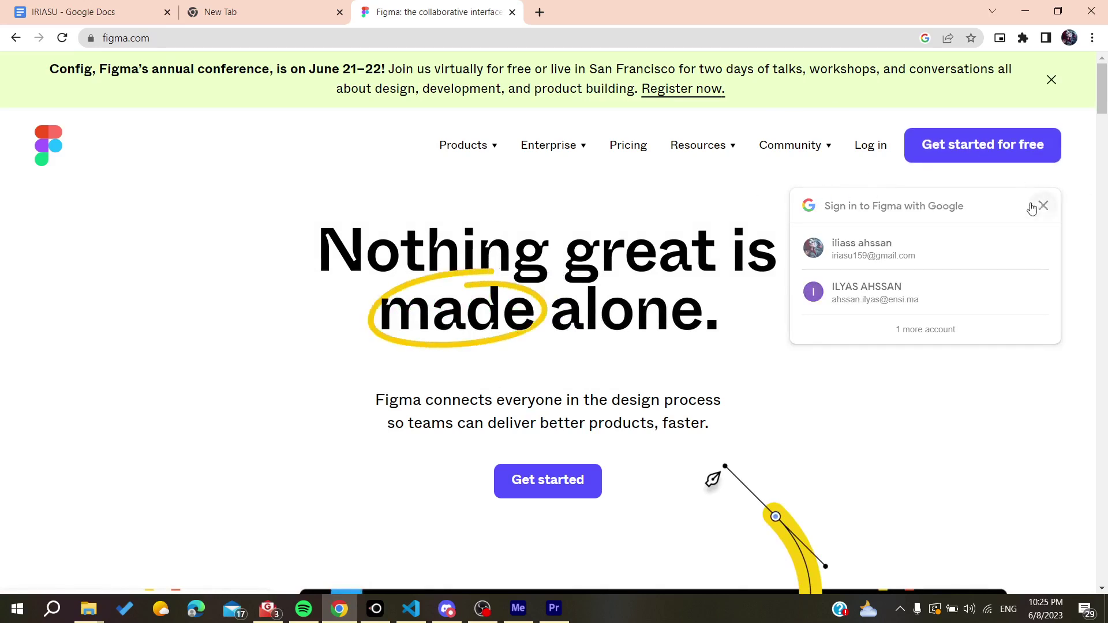
click(869, 149)
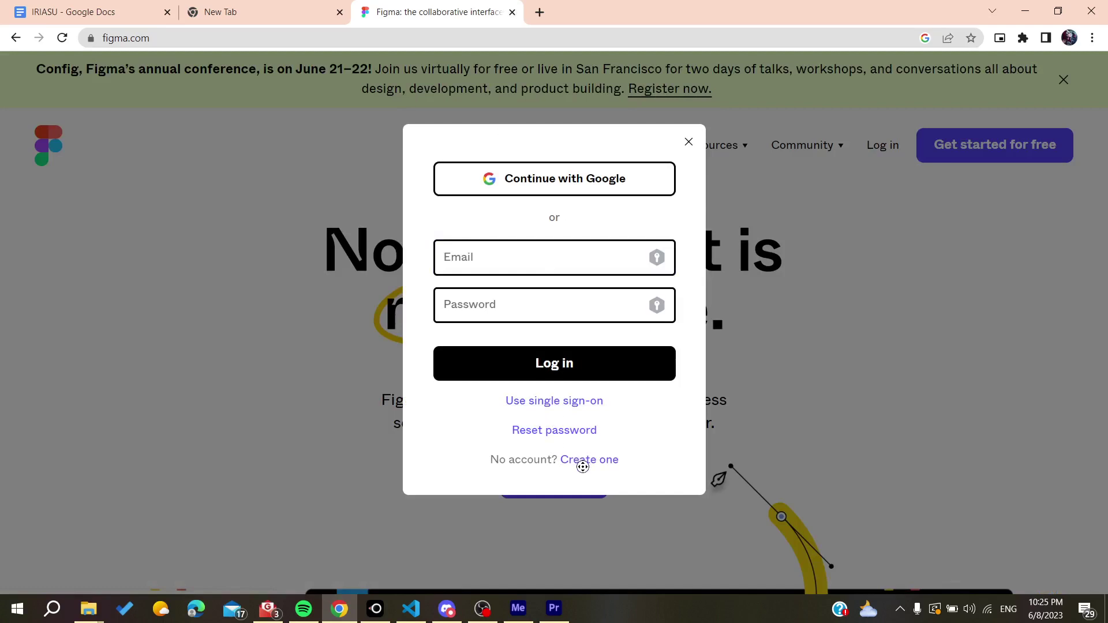
click(583, 461)
click(666, 468)
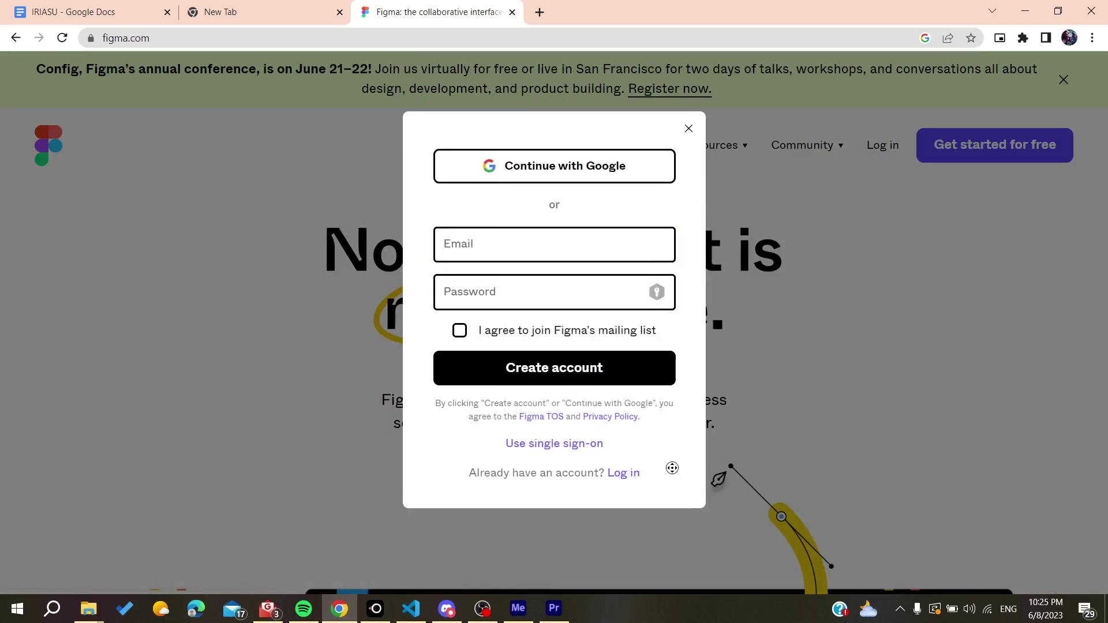
click(399, 495)
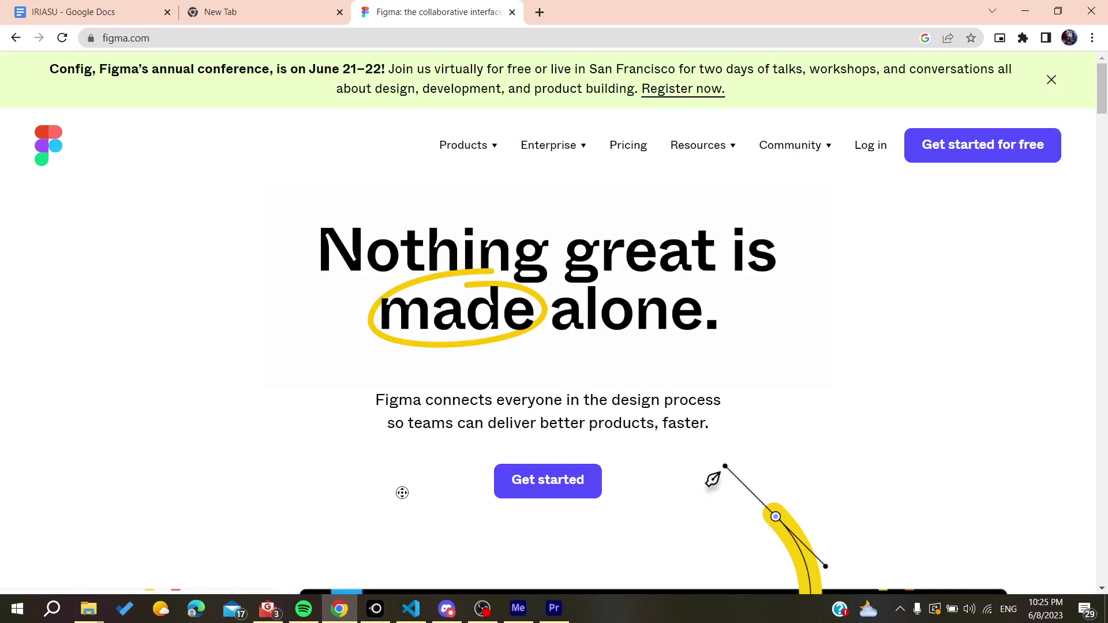
Step: Log in to Figma with Google and choose the account to use
click(860, 144)
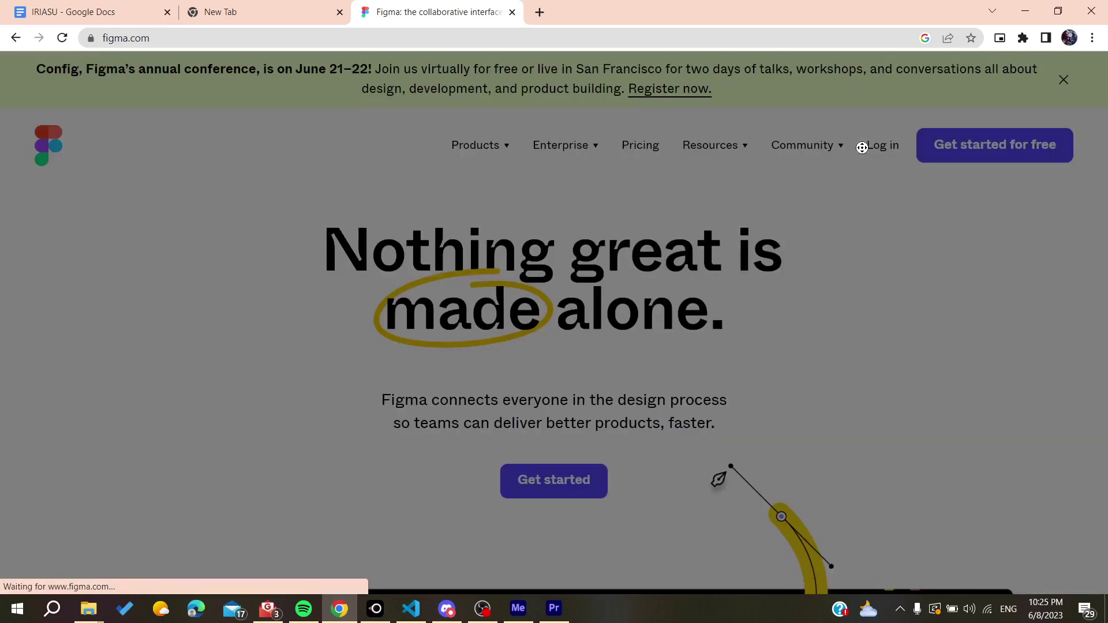
click(537, 177)
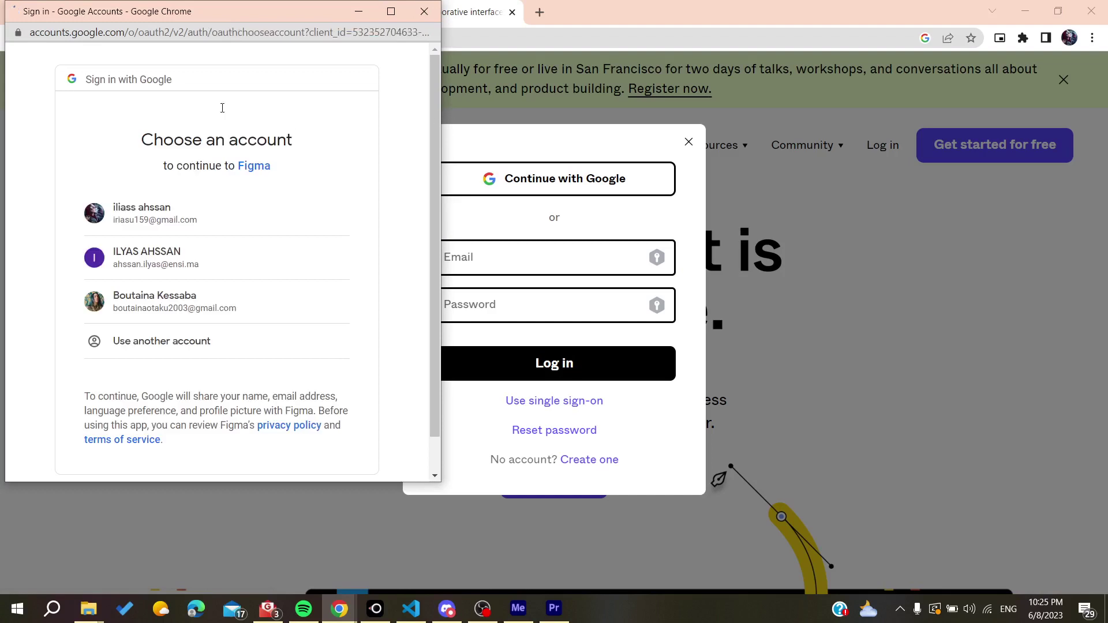
click(152, 256)
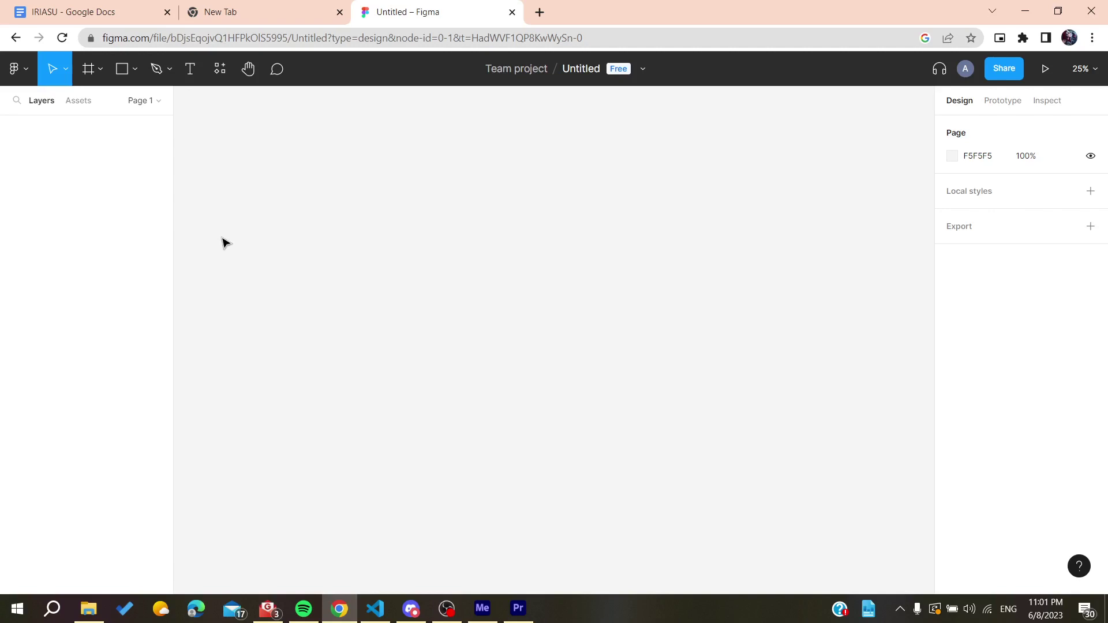
Step: Create a 'Hello world' text box on Page 1 and adjust its size and position
click(186, 85)
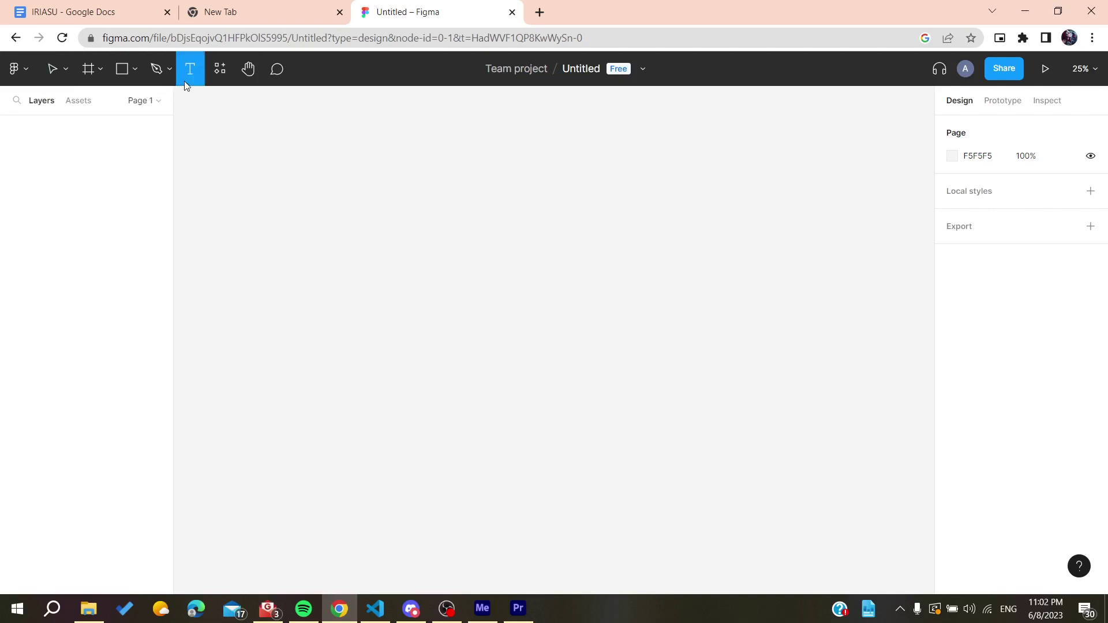
drag(384, 169, 596, 229)
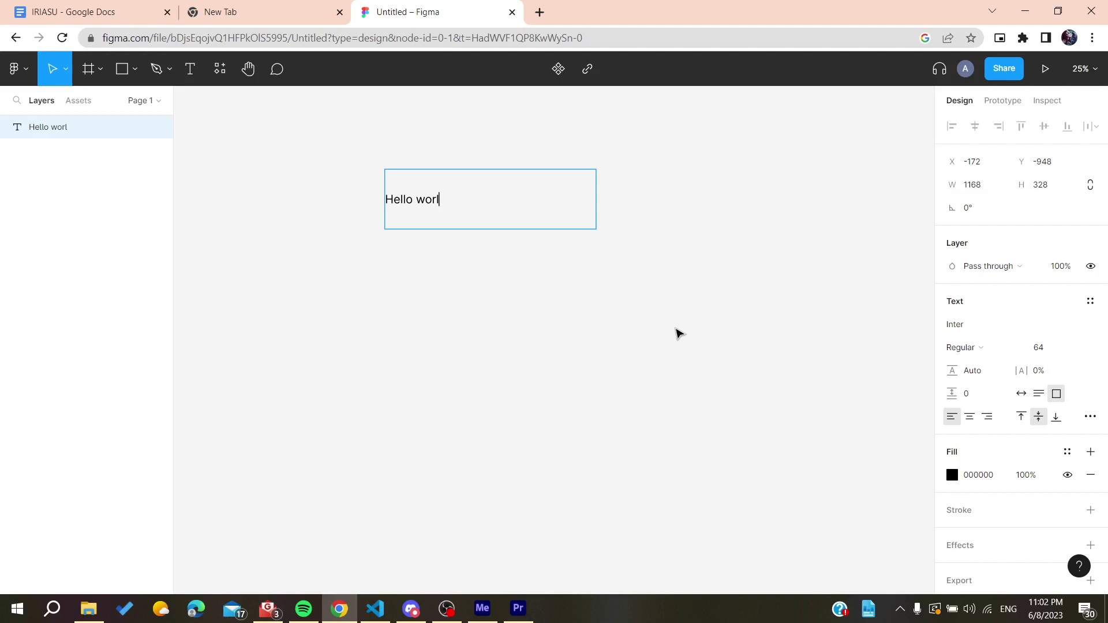
key(Escape)
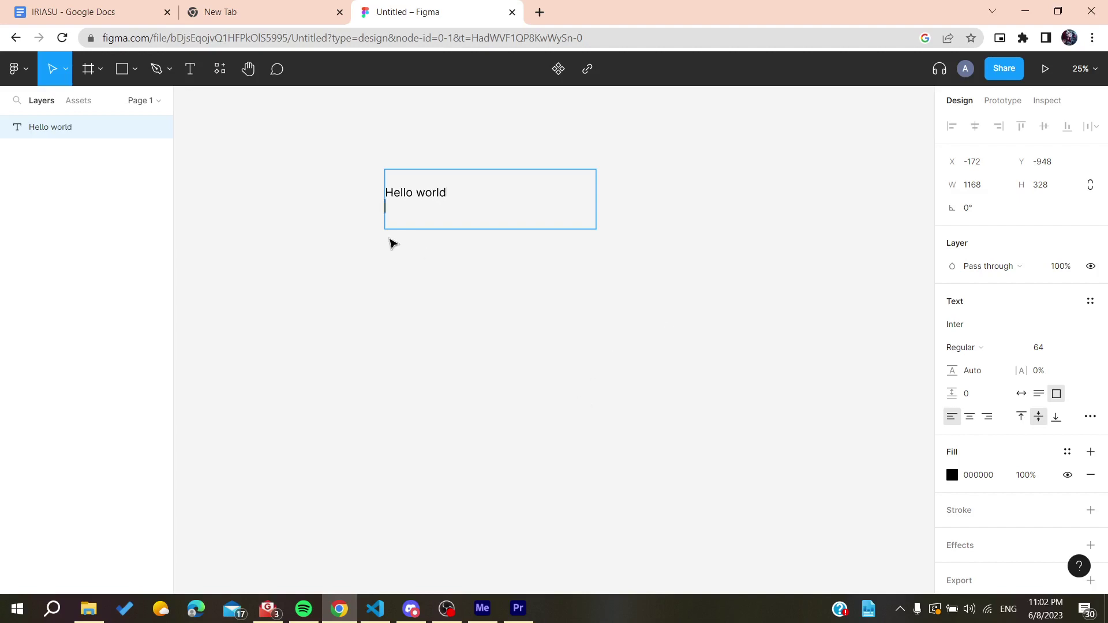
drag(423, 229, 573, 295)
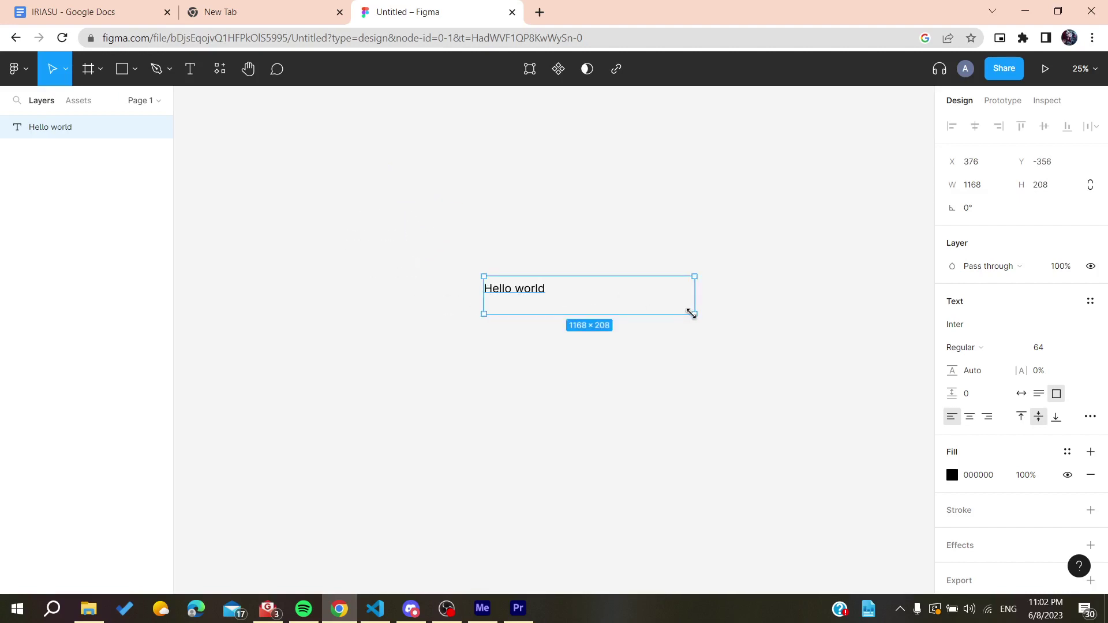
drag(691, 312, 705, 329)
Step: Select the Hello world layer, keep blend mode Pass through, and open the font family list
click(858, 321)
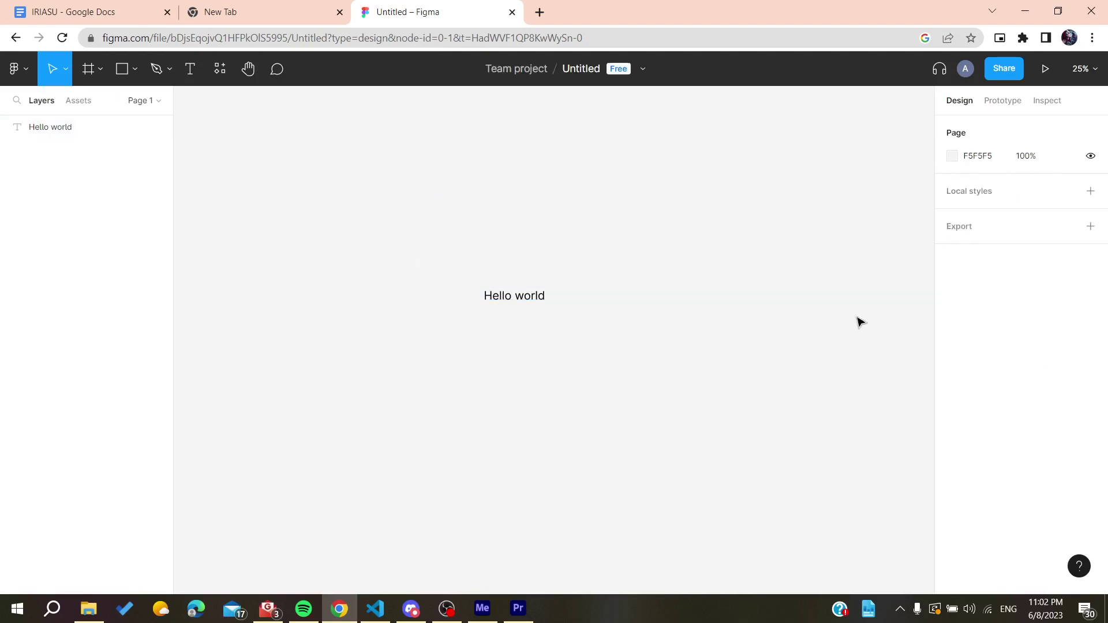
click(502, 302)
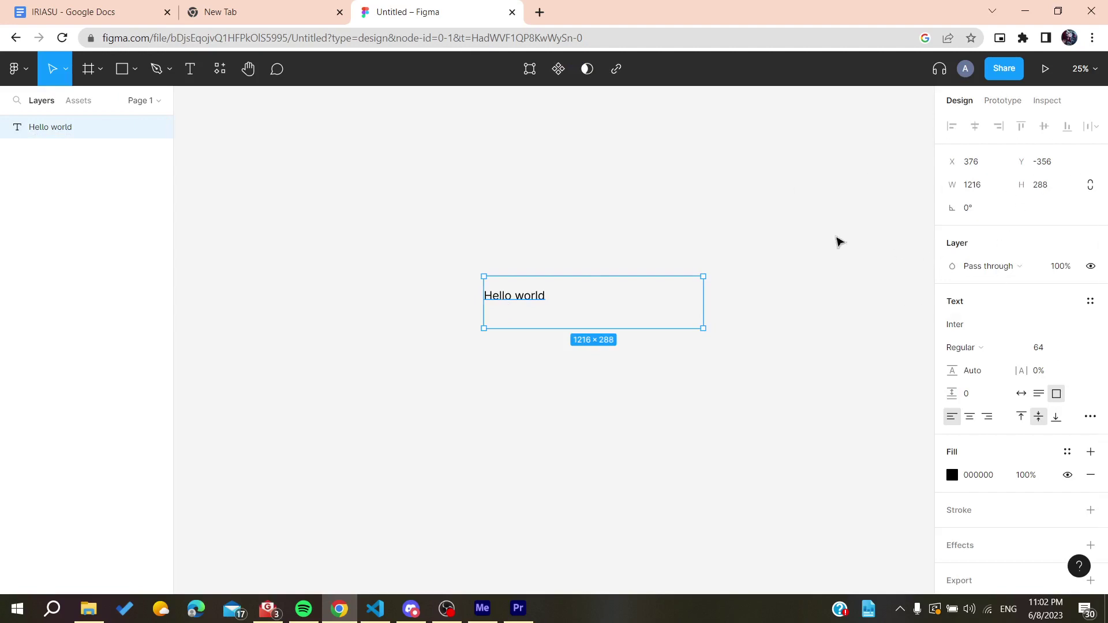
click(976, 275)
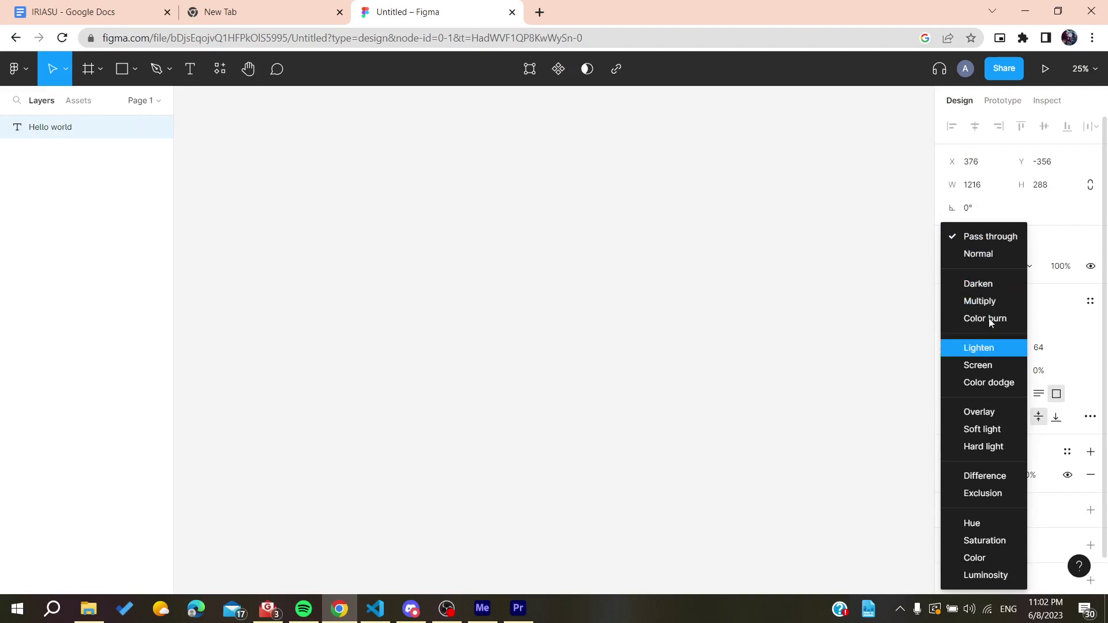
click(1048, 243)
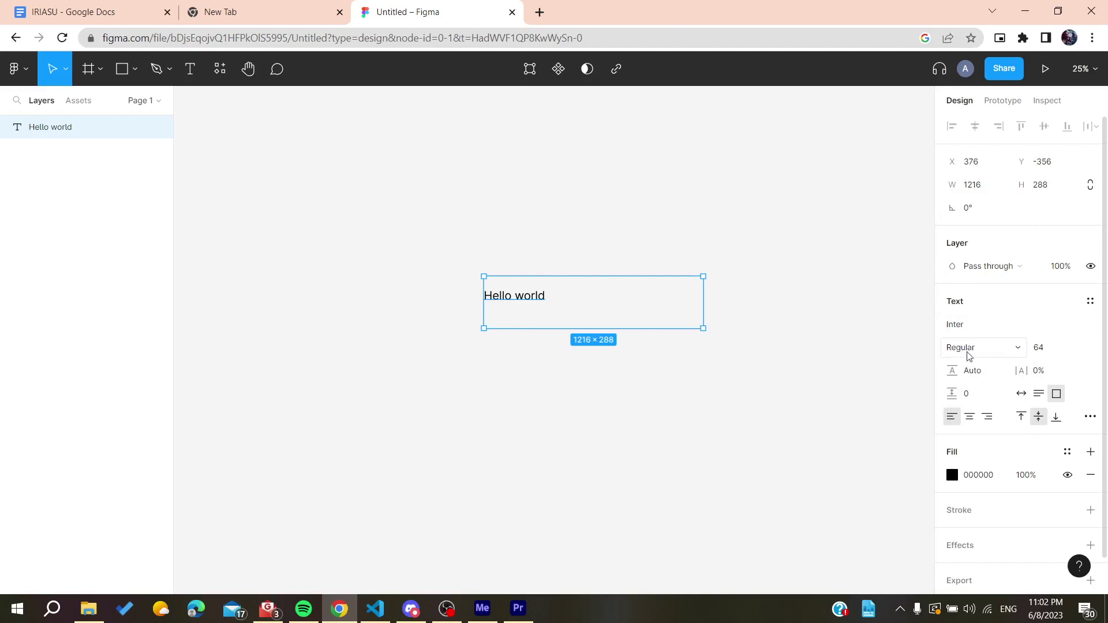
click(975, 326)
click(1096, 326)
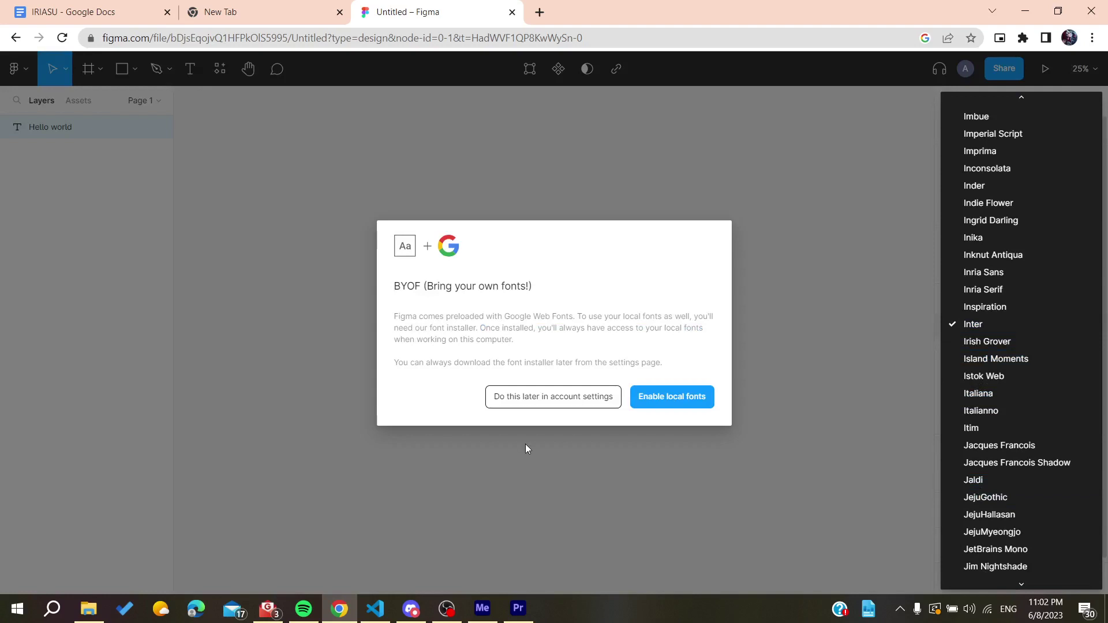
Step: Decline enabling local fonts and set the text font to Jacques Francois
click(546, 400)
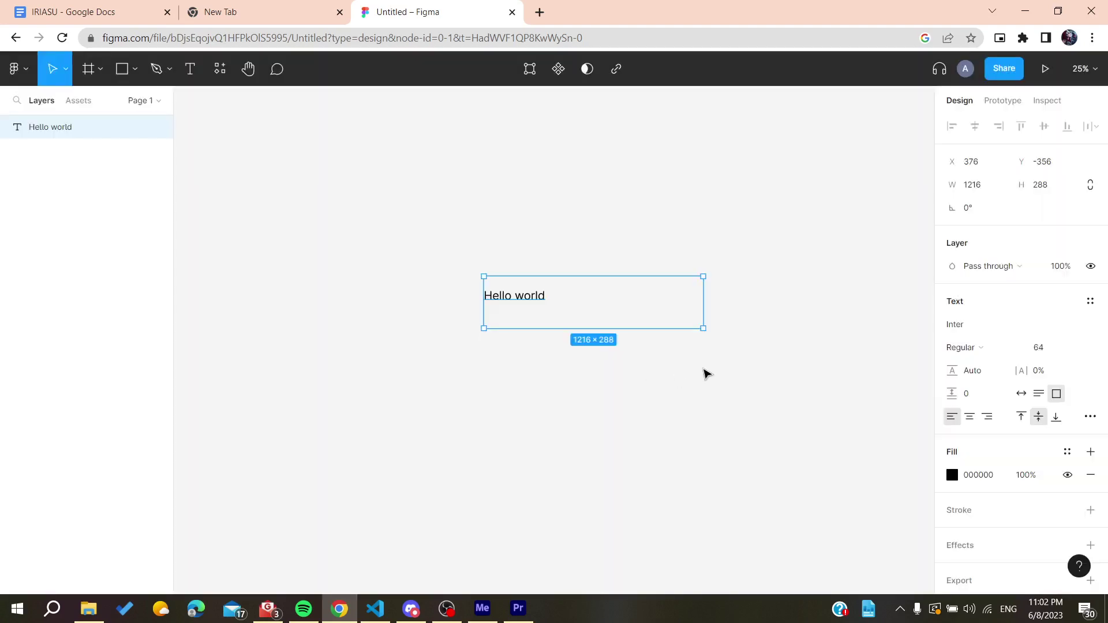
click(981, 326)
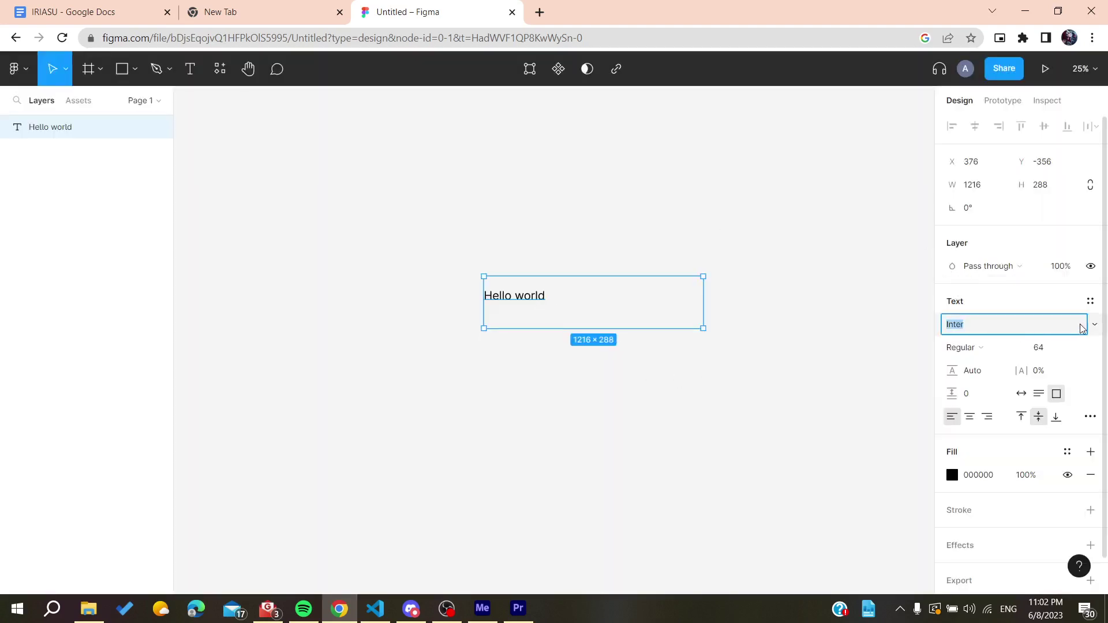
click(1095, 324)
click(1016, 443)
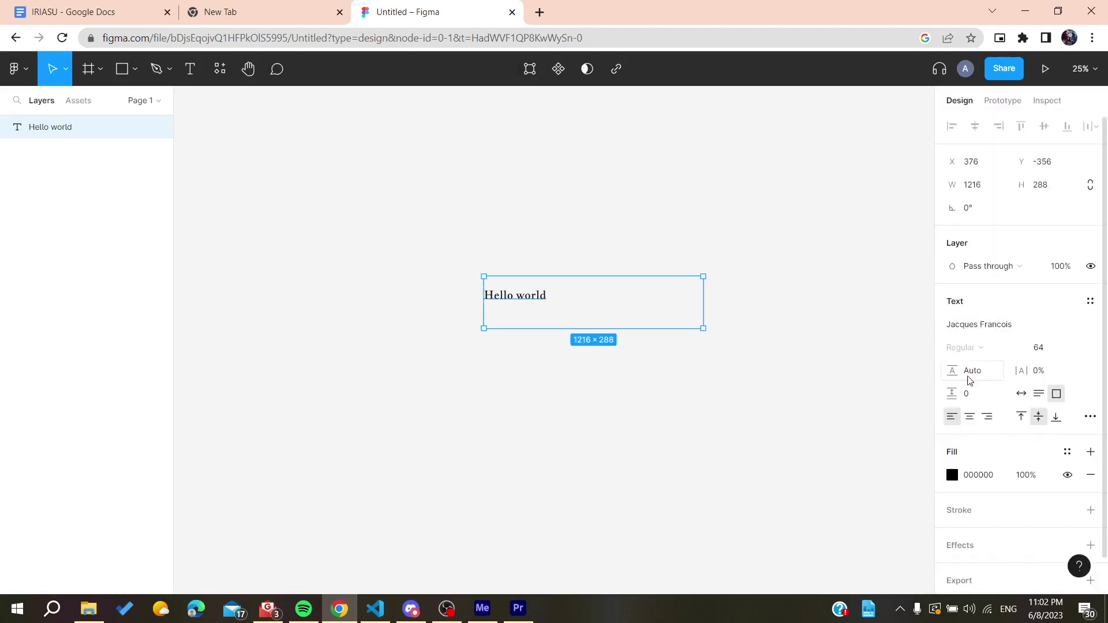
click(1039, 351)
key(Escape)
Step: Set the font size to 96, shrink the box to 708×232 and centre the text
click(1075, 349)
click(1055, 363)
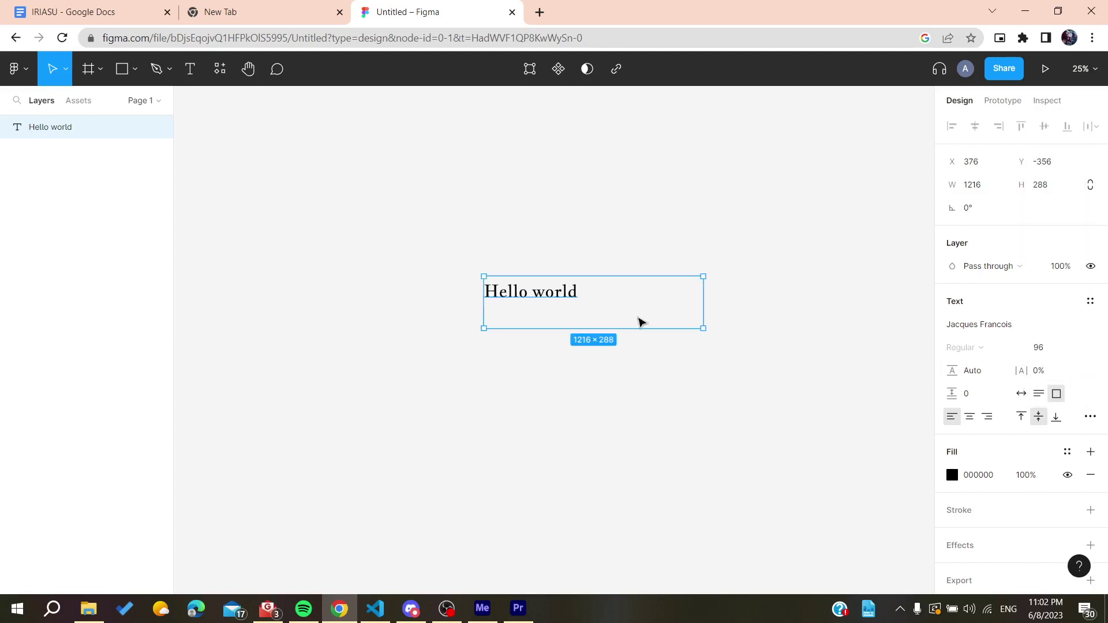
drag(702, 327, 612, 318)
click(970, 418)
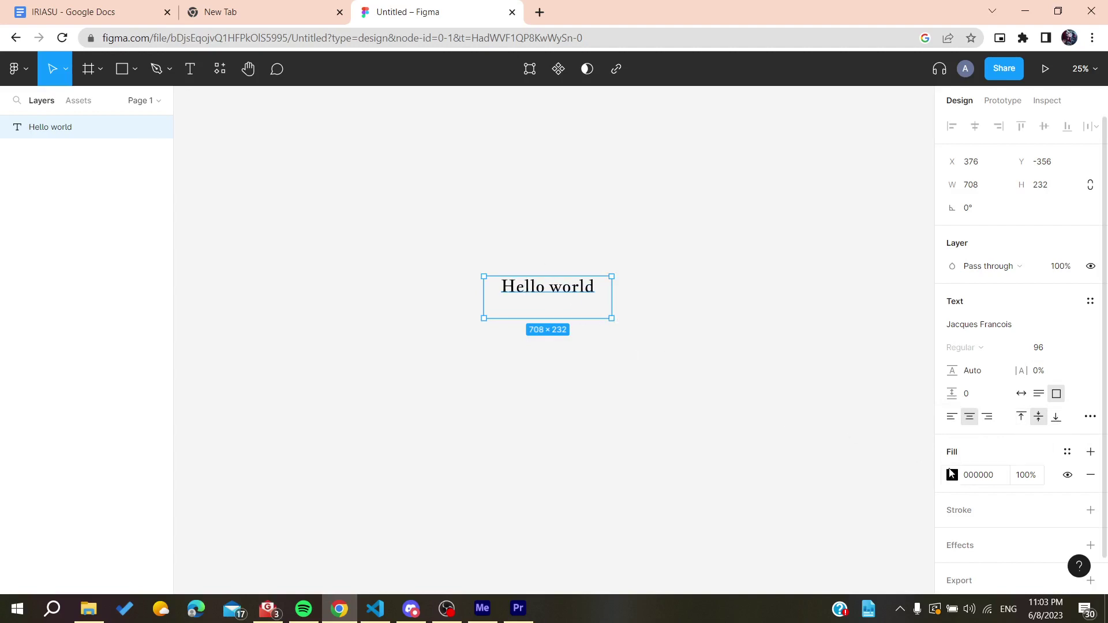
Step: Give the Hello world fill the red colour DF2020 at 50% opacity
click(953, 475)
drag(839, 374, 909, 249)
click(920, 220)
click(1027, 475)
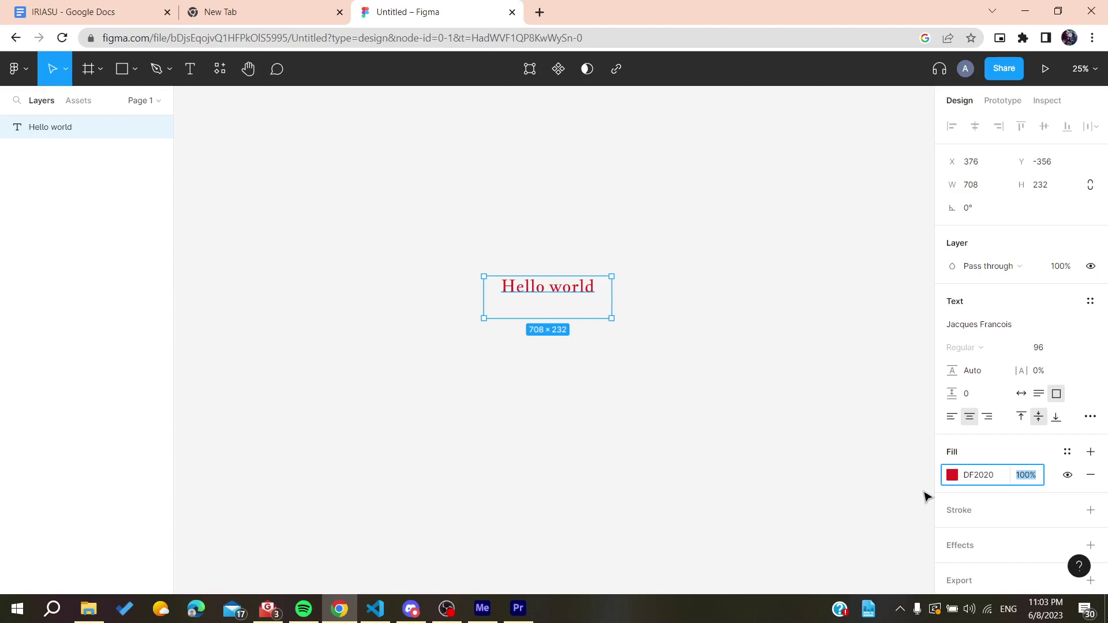
text(50)
key(Return)
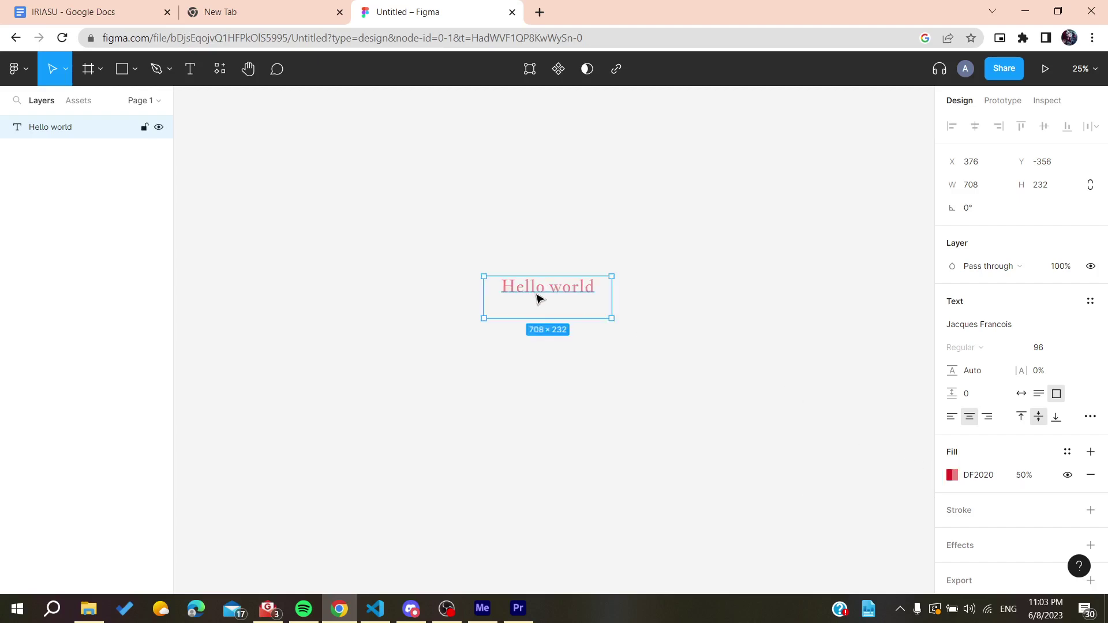
Step: Move the text lower to X 300, Y -72 and toggle the fill's visibility off and on
drag(542, 313, 529, 364)
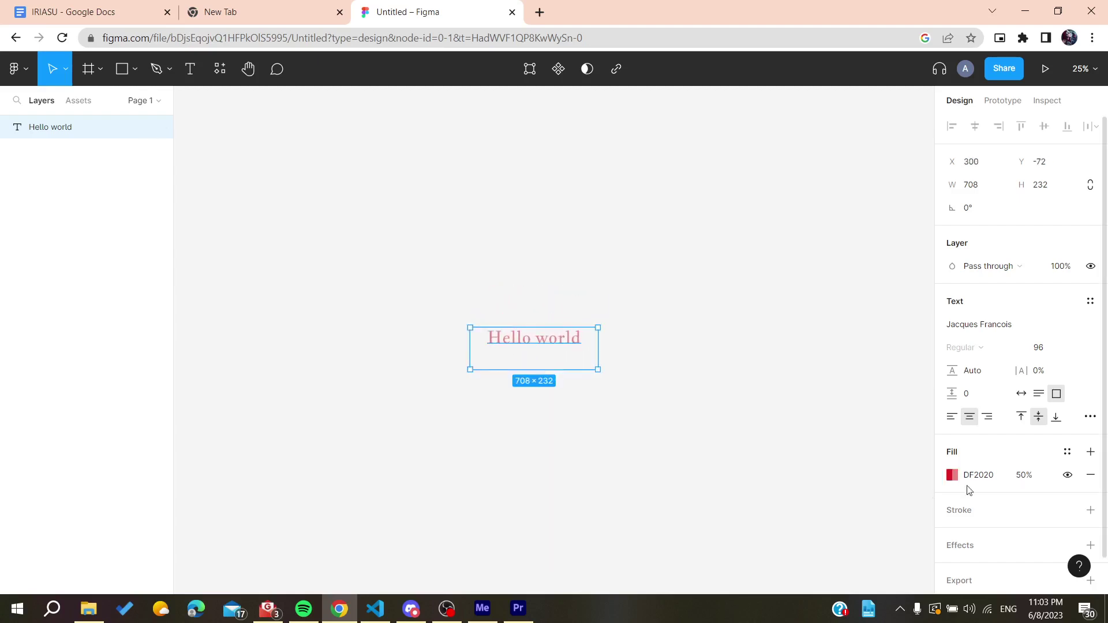
click(1067, 475)
click(1067, 475)
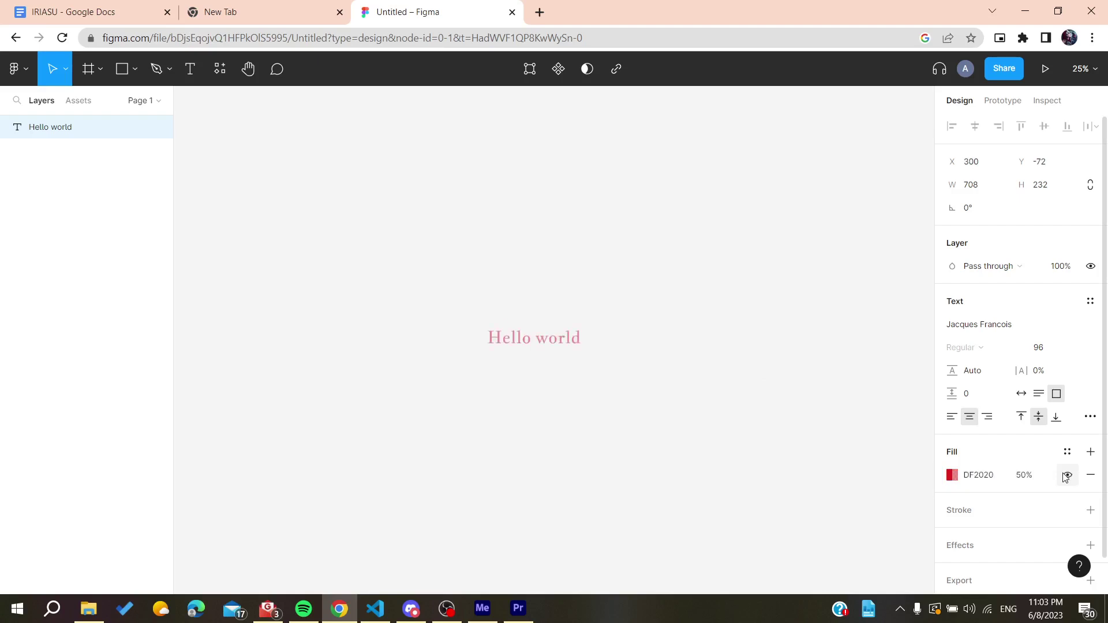
Step: Add a 12 px outside stroke coloured yellow-green ACDF3E to Hello world
scroll(975, 477, down, 1)
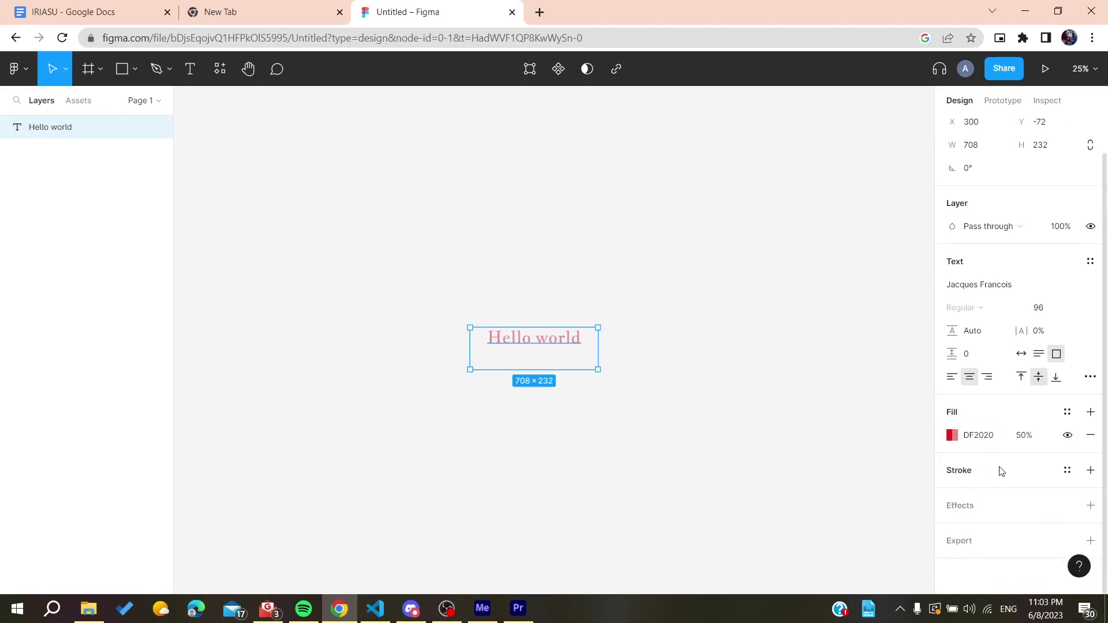
click(999, 470)
drag(1020, 517, 1045, 517)
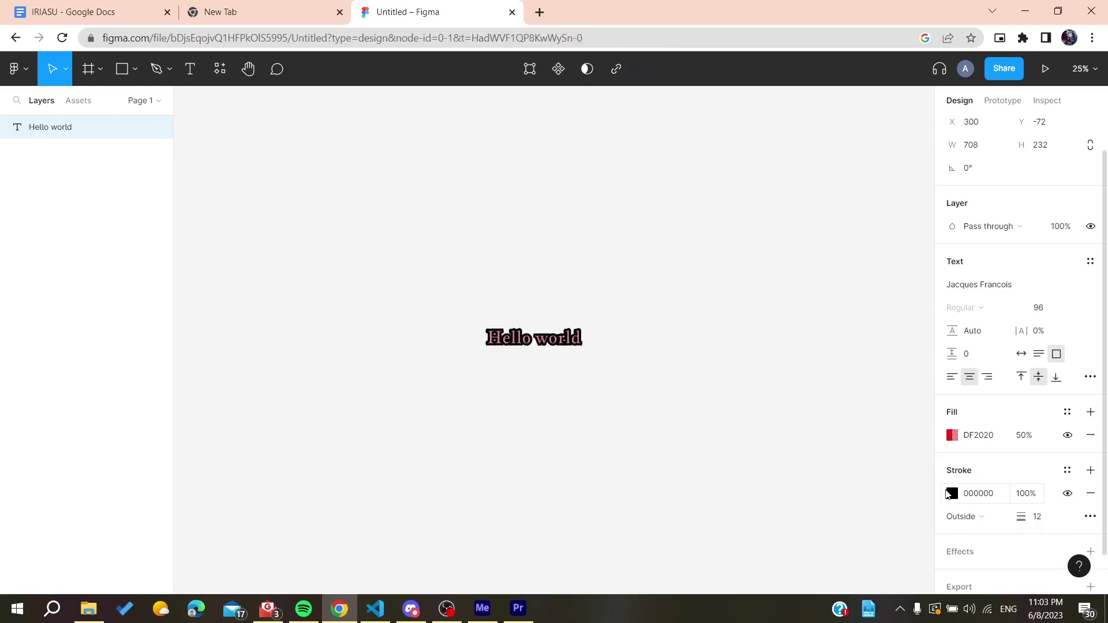
click(952, 493)
click(826, 426)
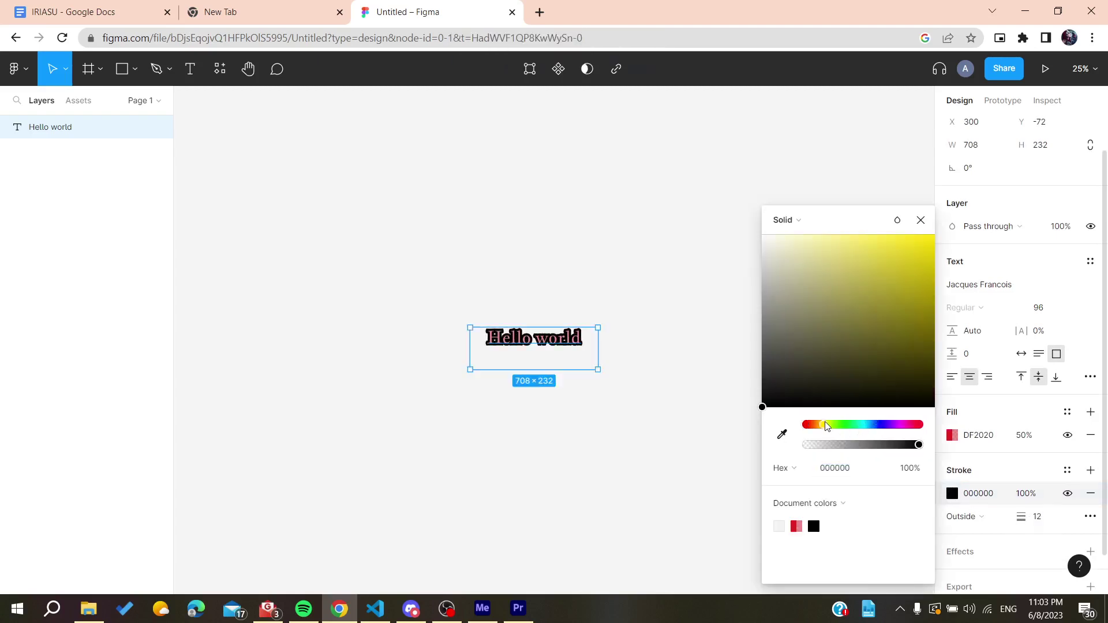
click(888, 265)
click(641, 413)
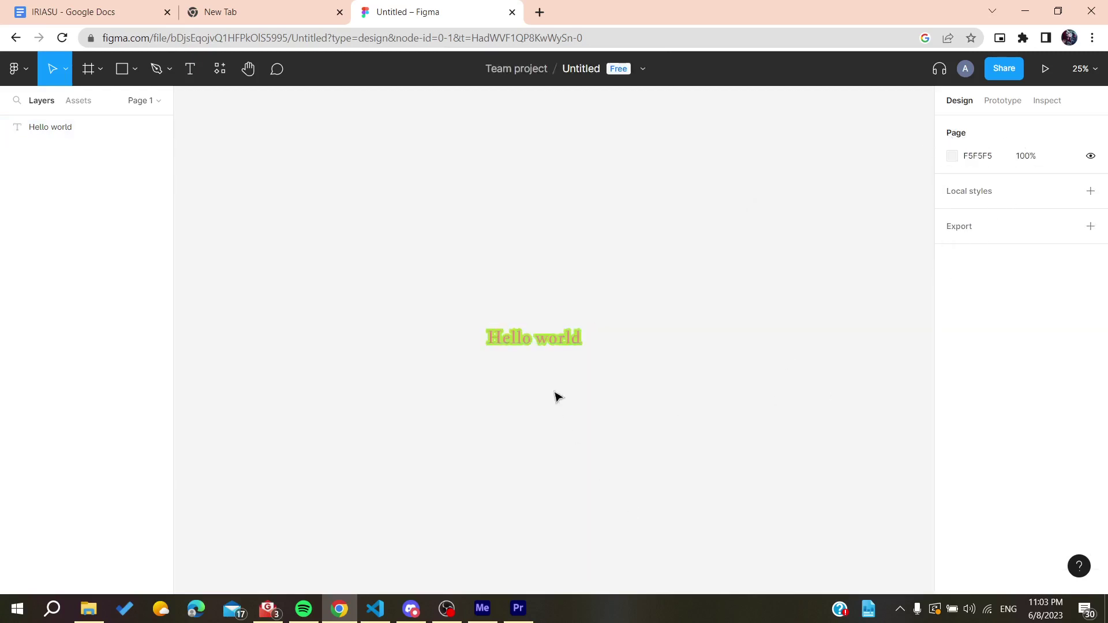
click(539, 341)
scroll(1037, 530, down, 2)
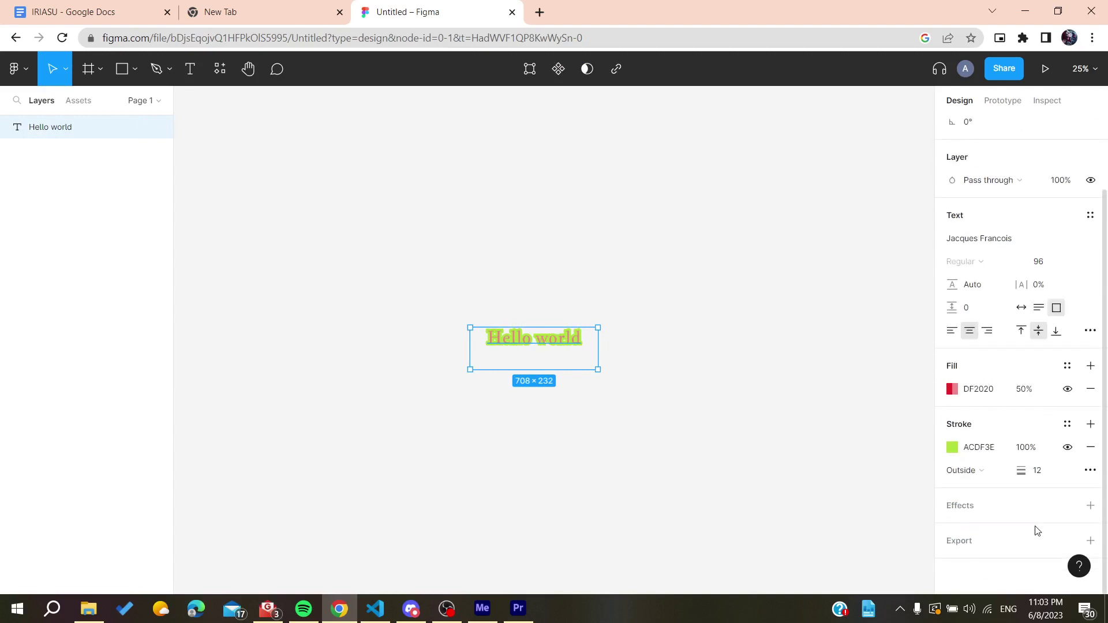
Step: Add a shadow effect, change it to Inner shadow, and enlarge the box to 1192×352
click(960, 507)
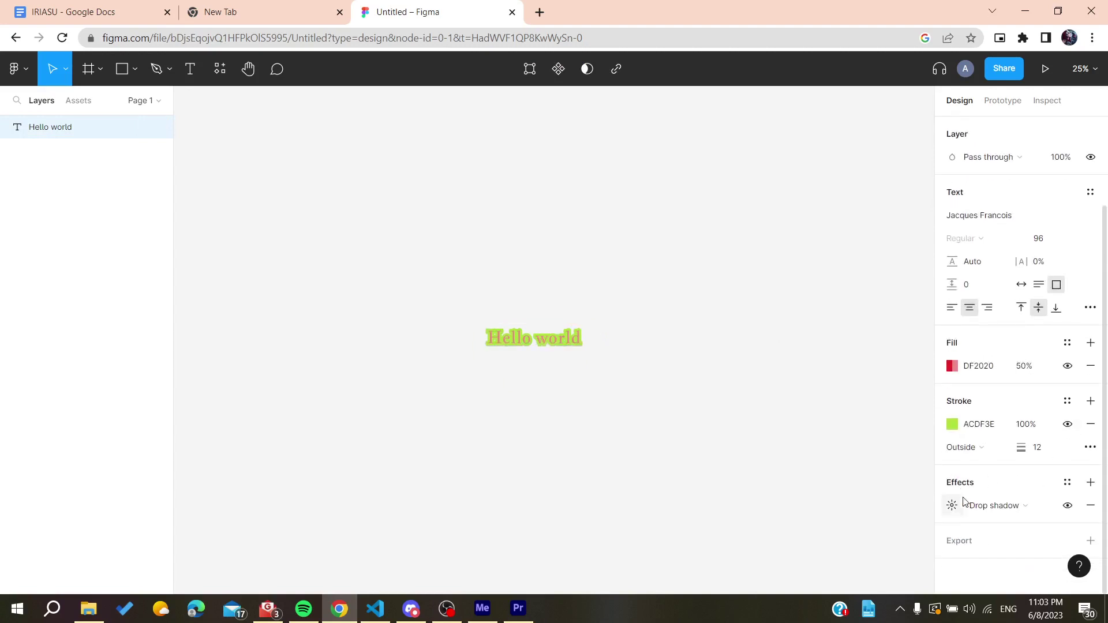
click(1047, 508)
click(1024, 491)
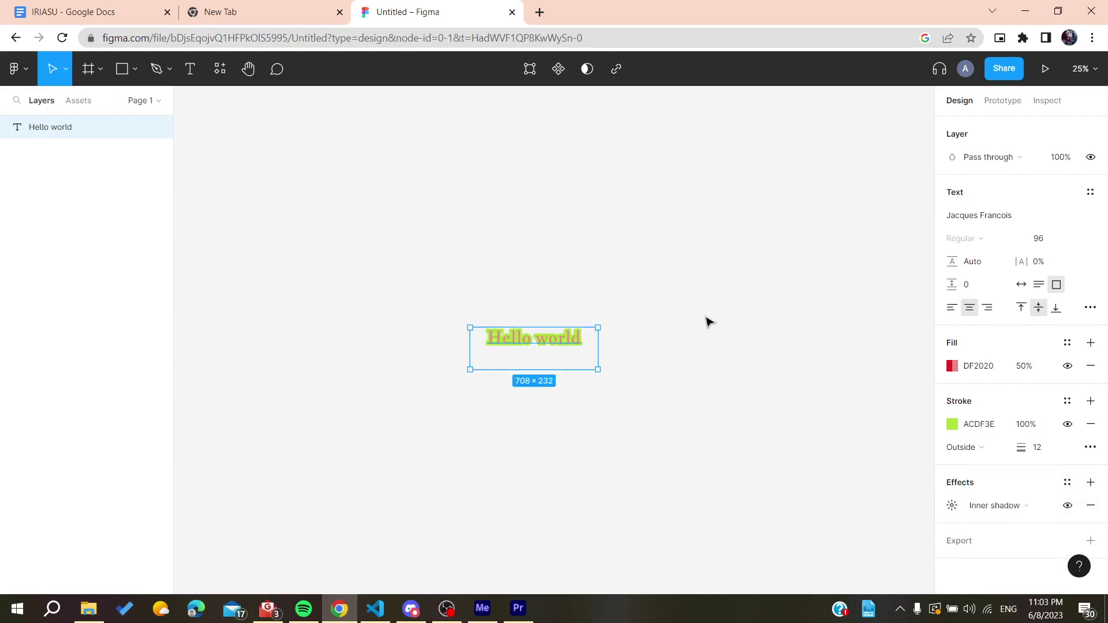
drag(597, 369, 685, 391)
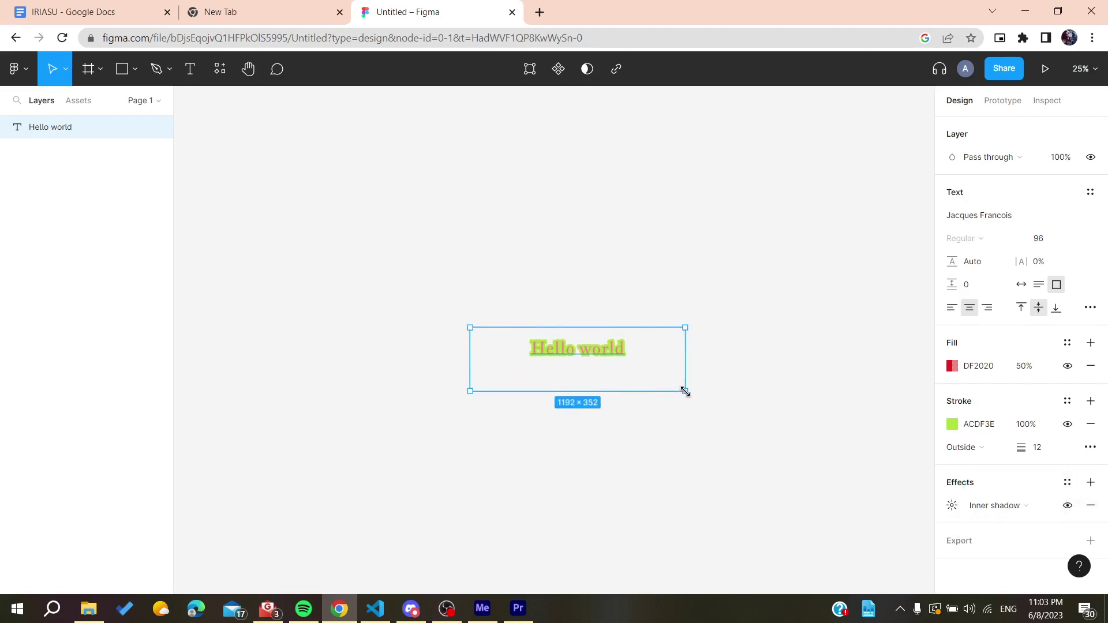
Step: Switch the effect to Layer blur and shift the text to the left
click(1046, 507)
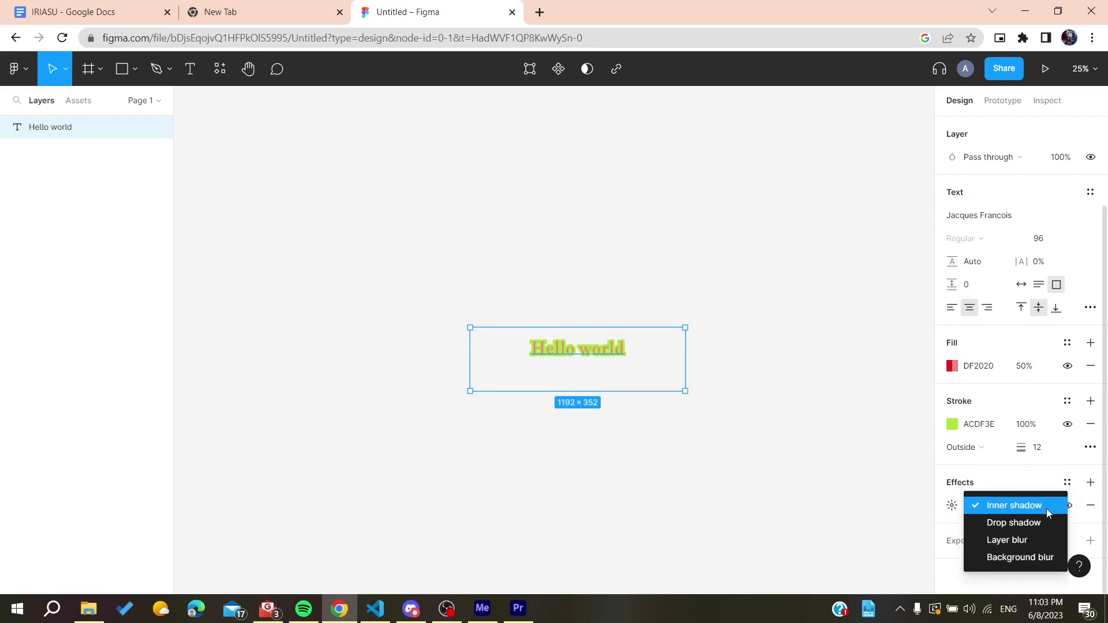
click(1024, 541)
drag(579, 352, 448, 354)
click(348, 240)
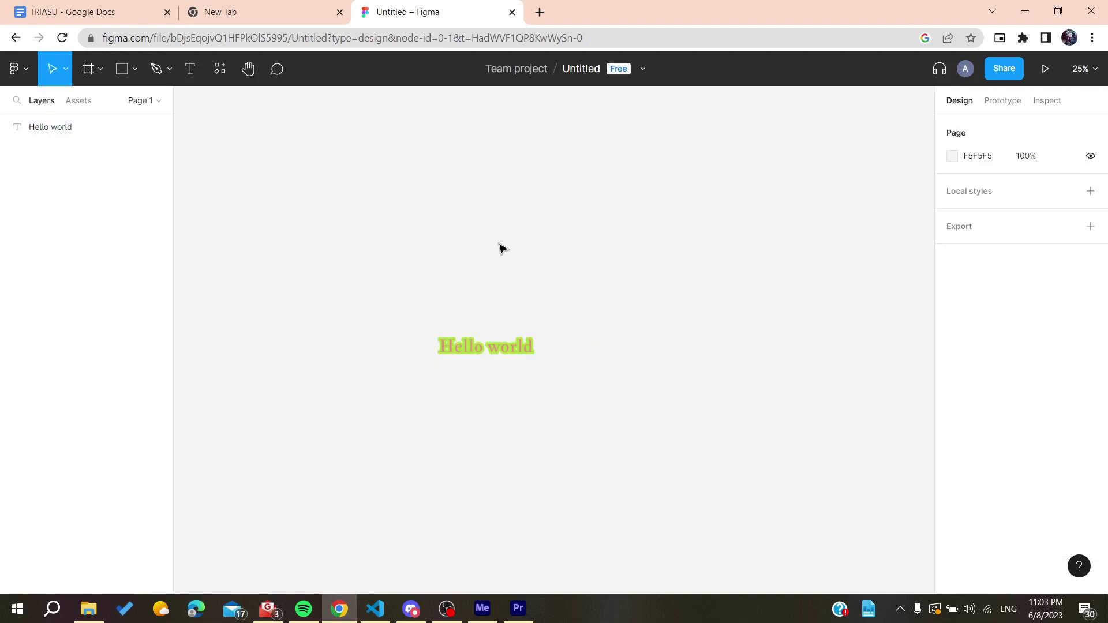